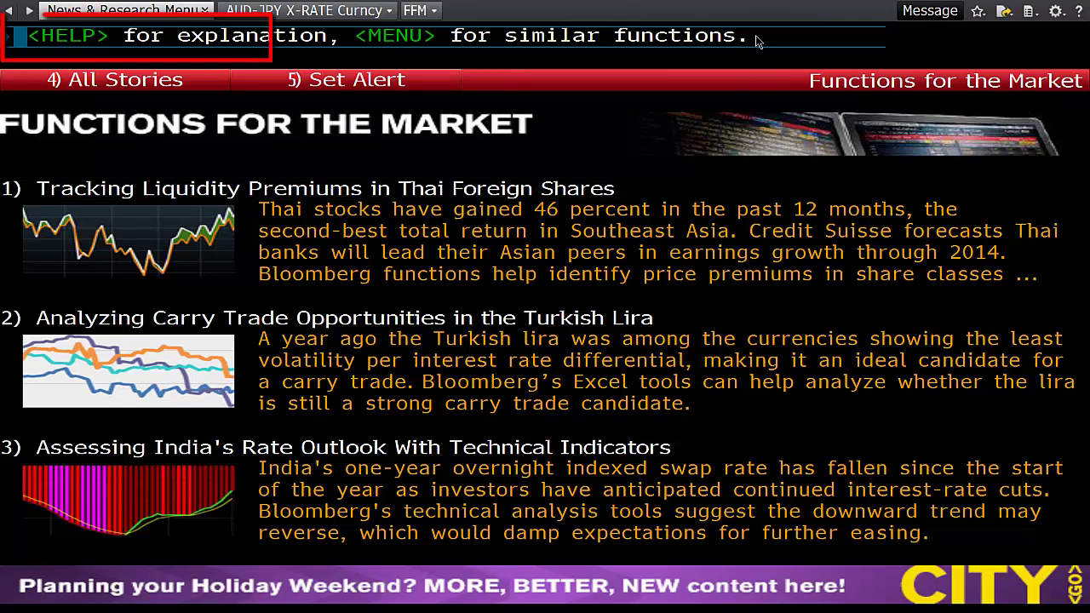
# Open FXFM – FX Rate Forecast Model from the 'FX FORECAST' search
pyautogui.write('FX FORECAST')
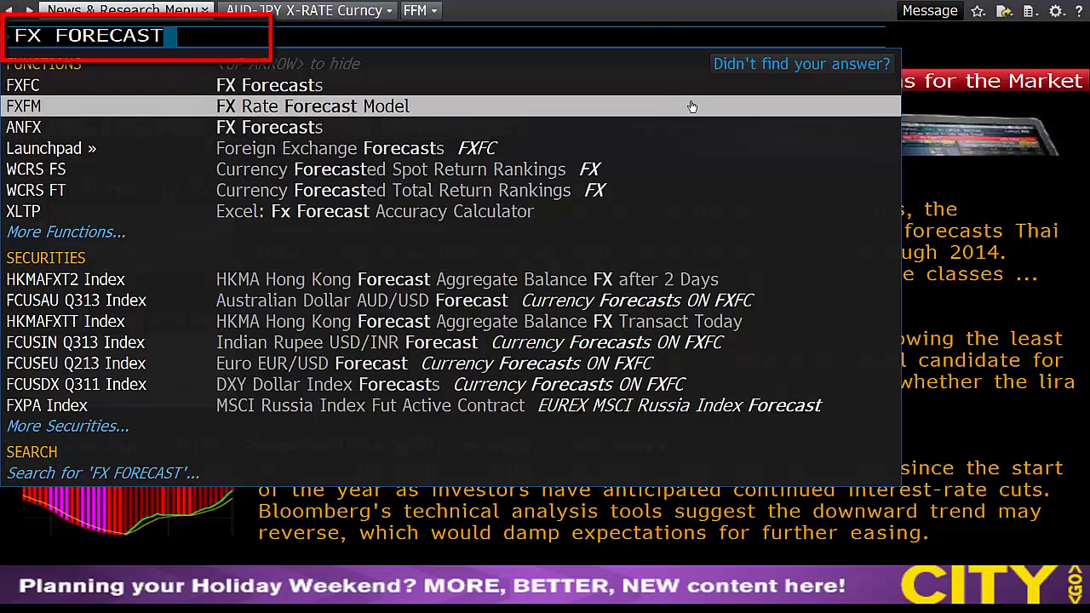
pyautogui.click(691, 105)
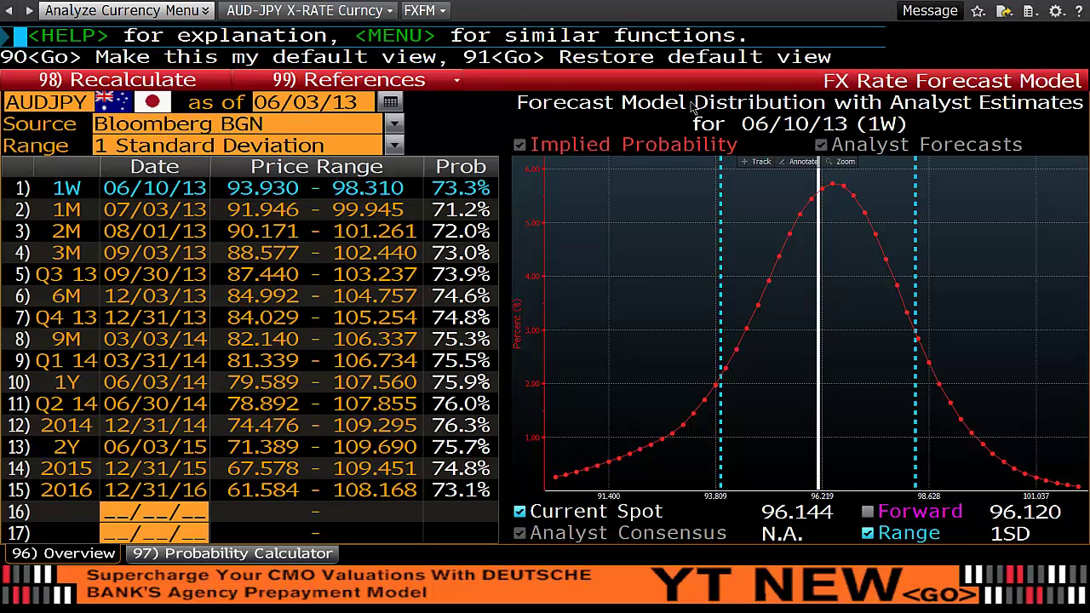
# Load AUDUSD into the forecast model and keep the 1 Standard Deviation range
pyautogui.click(44, 104)
pyautogui.write('A')
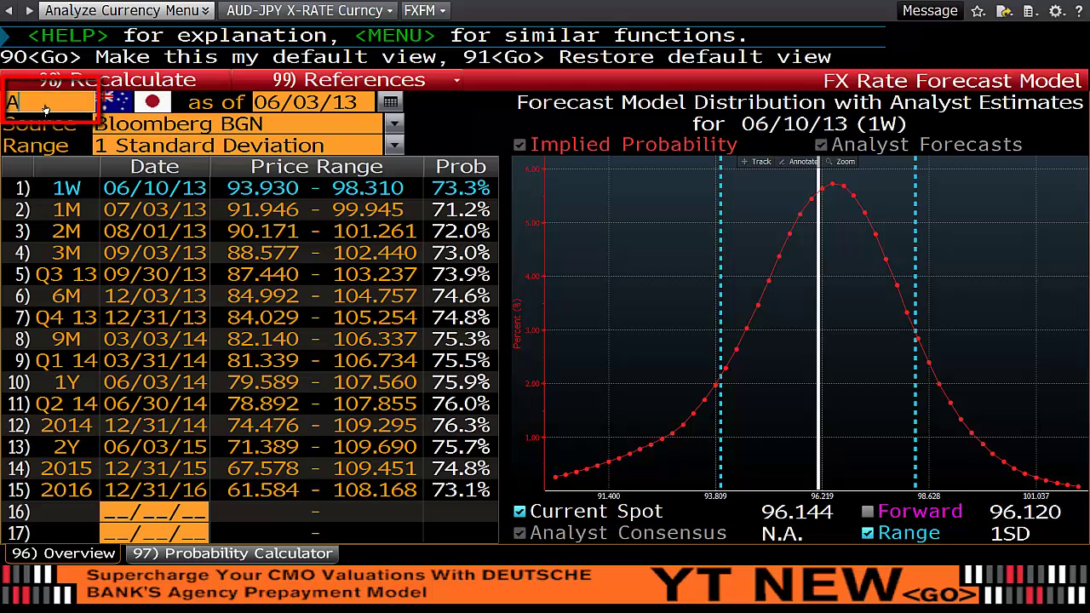
pyautogui.write('UDUSD')
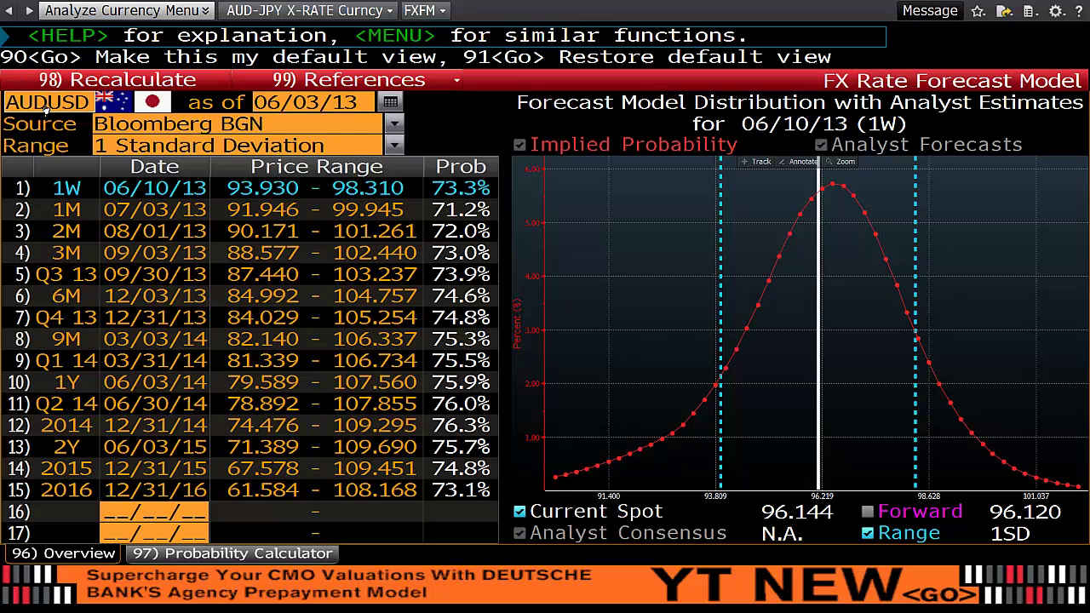
pyautogui.press('Return')
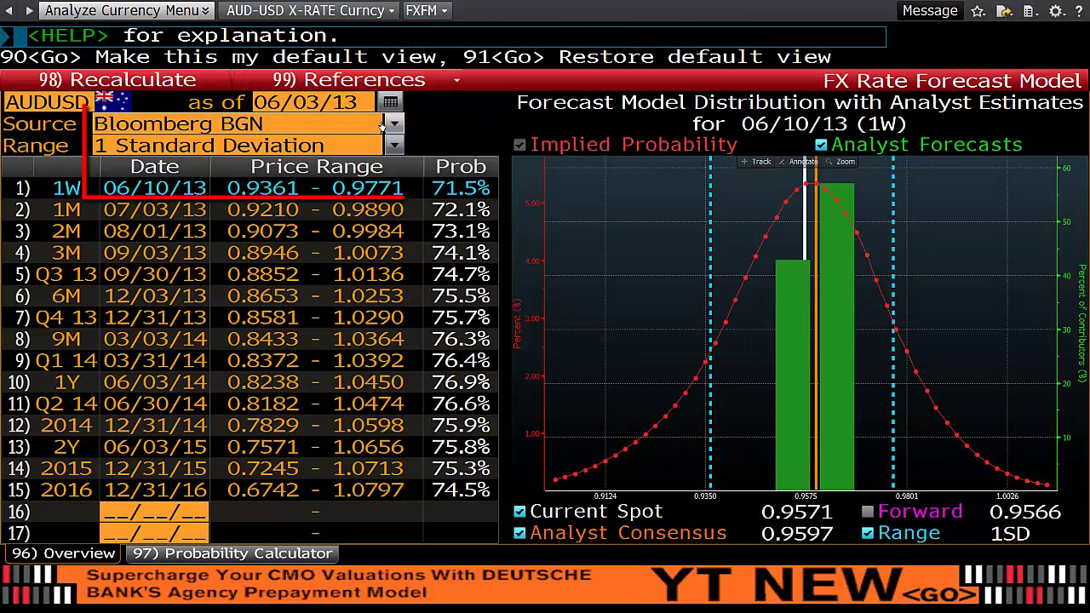
pyautogui.click(393, 147)
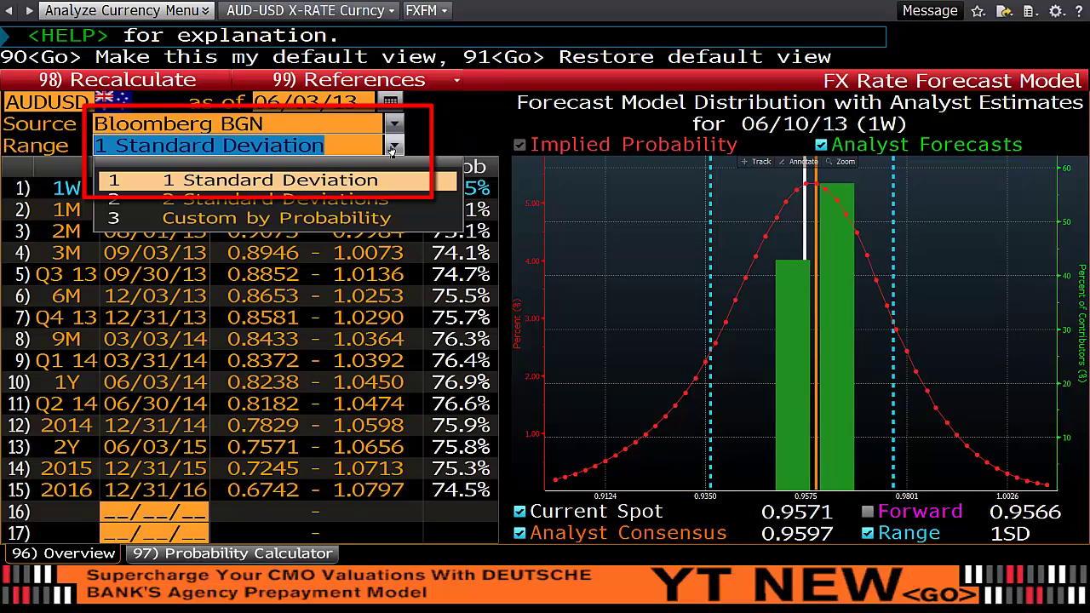
pyautogui.click(387, 181)
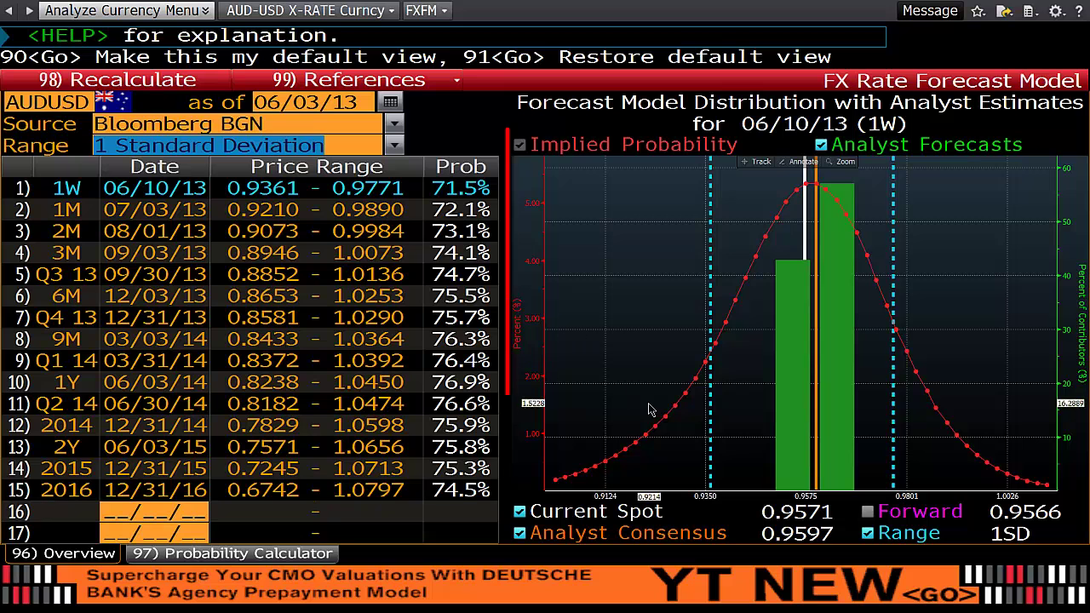
# Chart the 1M distribution, then the Q3 13 distribution ending 09/30/13
pyautogui.click(221, 210)
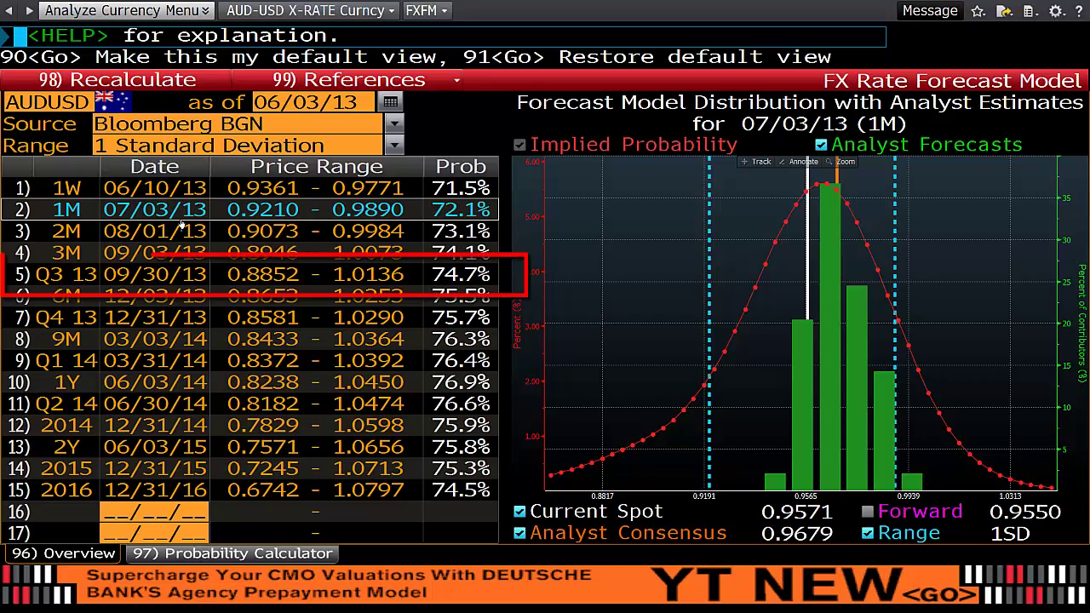
pyautogui.click(180, 274)
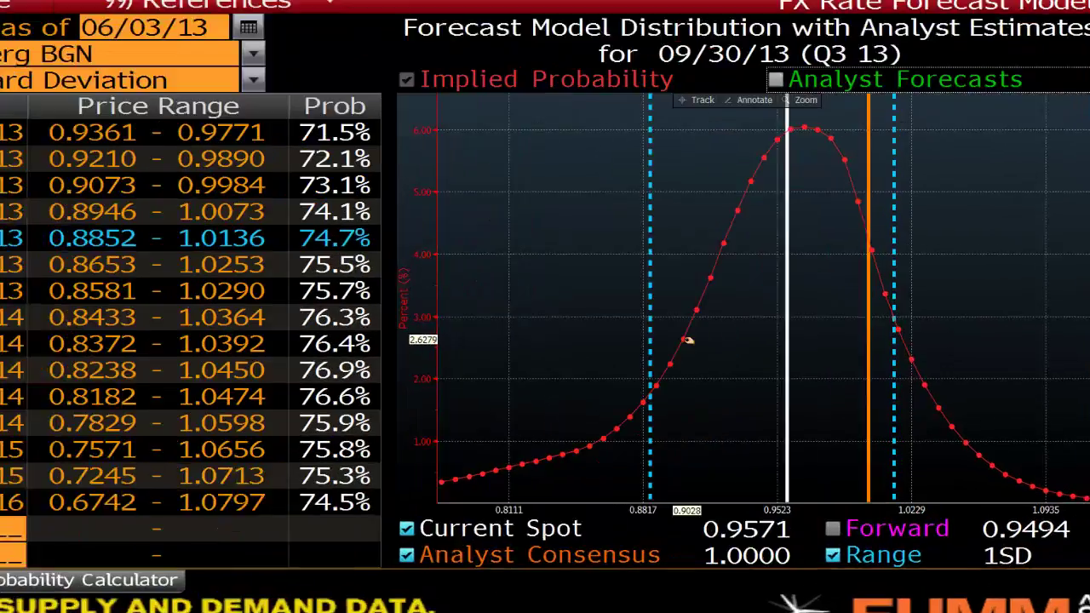
# Tick Analyst Forecasts to overlay forecast bars on the Q3 13 probability curve
pyautogui.moveTo(749, 364)
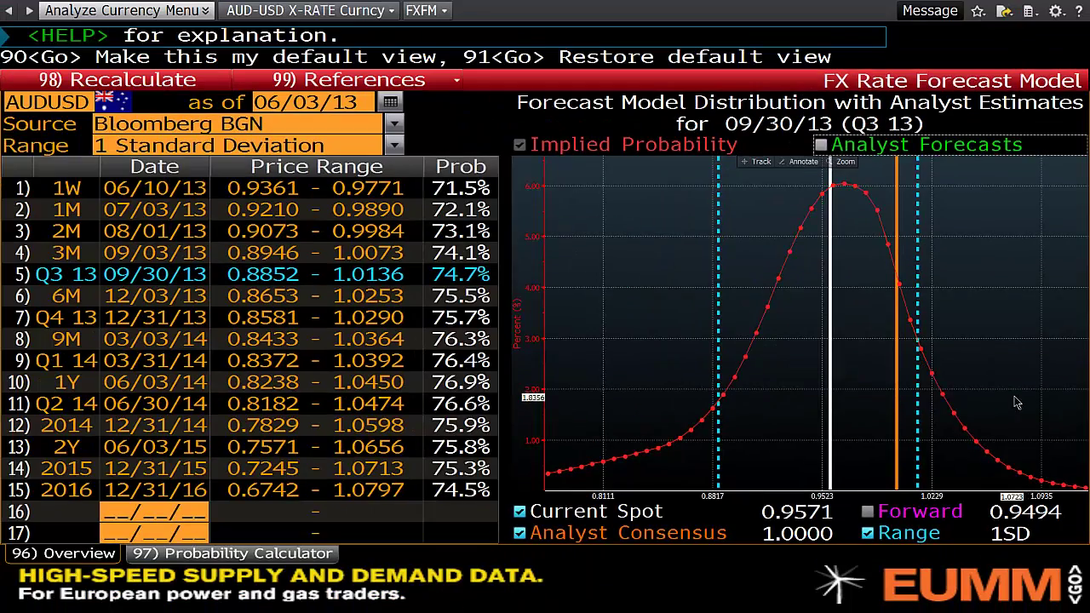
pyautogui.click(821, 146)
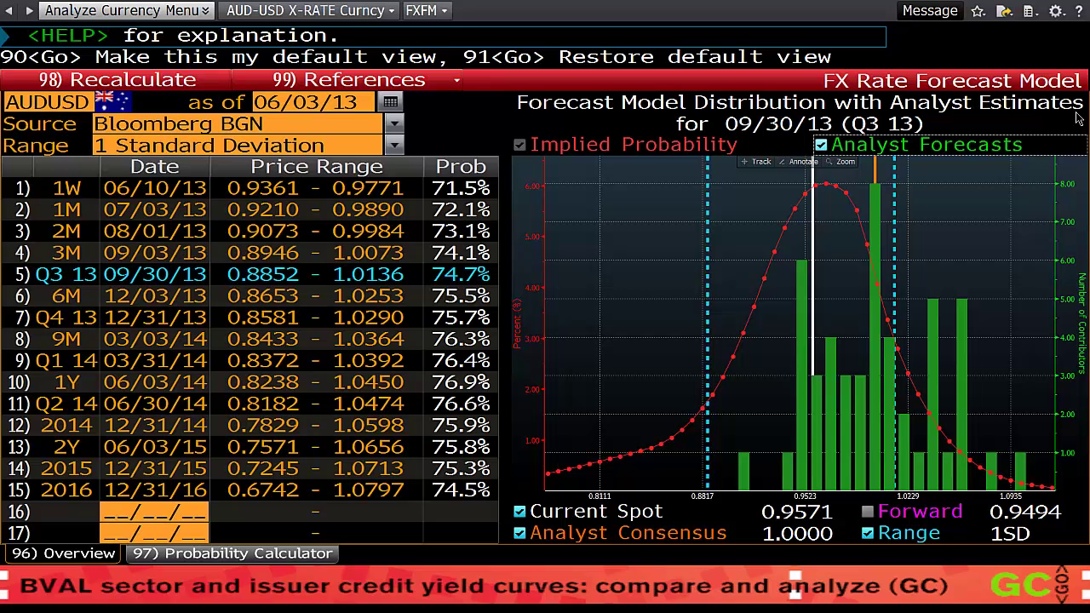
# Toggle the Analyst Consensus and Current Spot lines off and back on, then add the Forward line
pyautogui.click(520, 534)
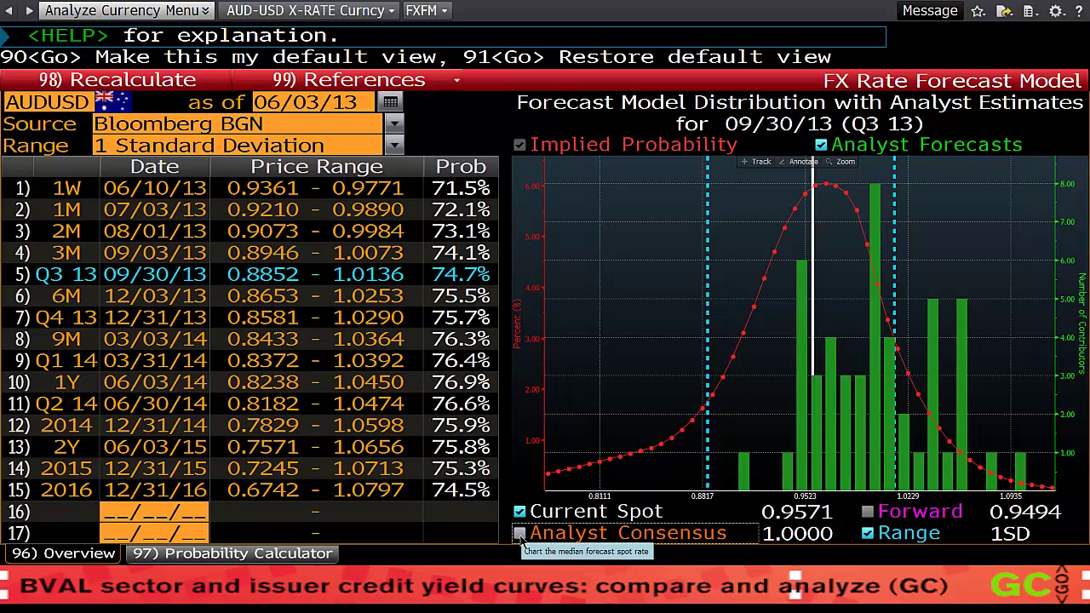
pyautogui.click(520, 534)
pyautogui.click(520, 513)
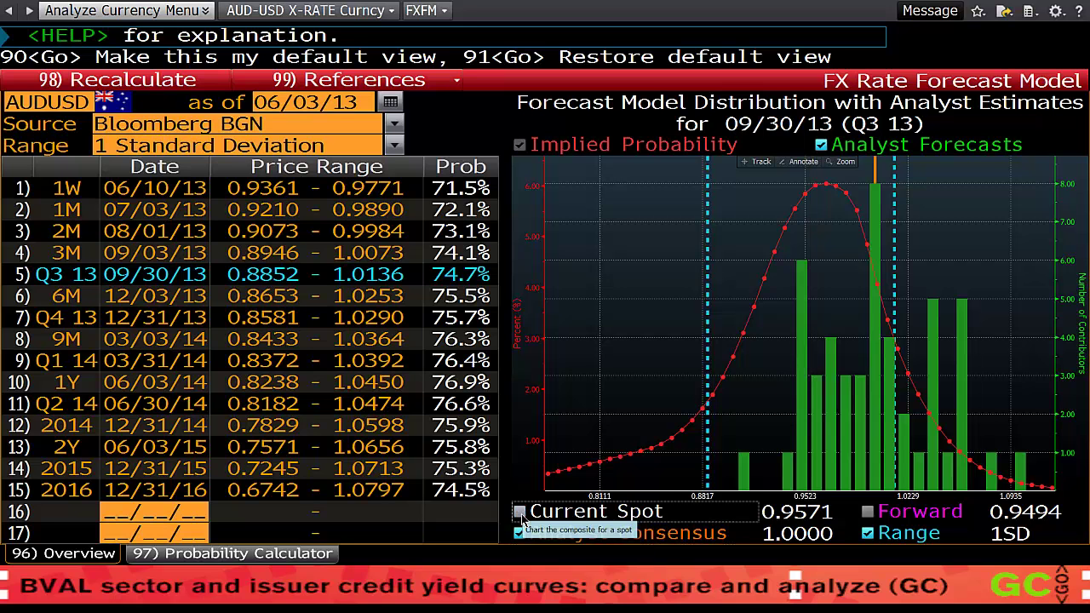
pyautogui.click(521, 515)
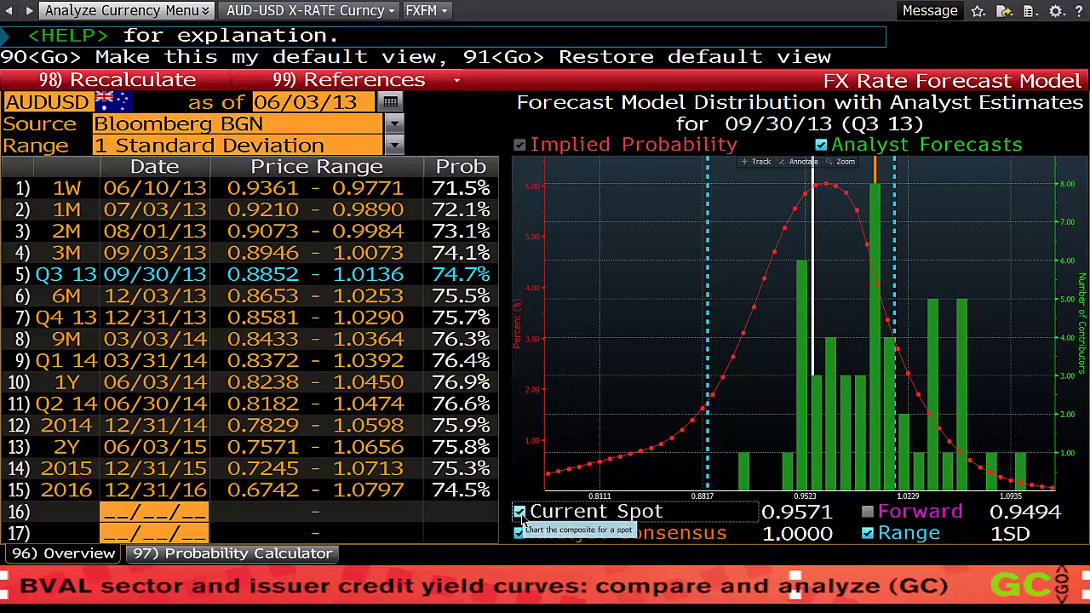
pyautogui.click(867, 513)
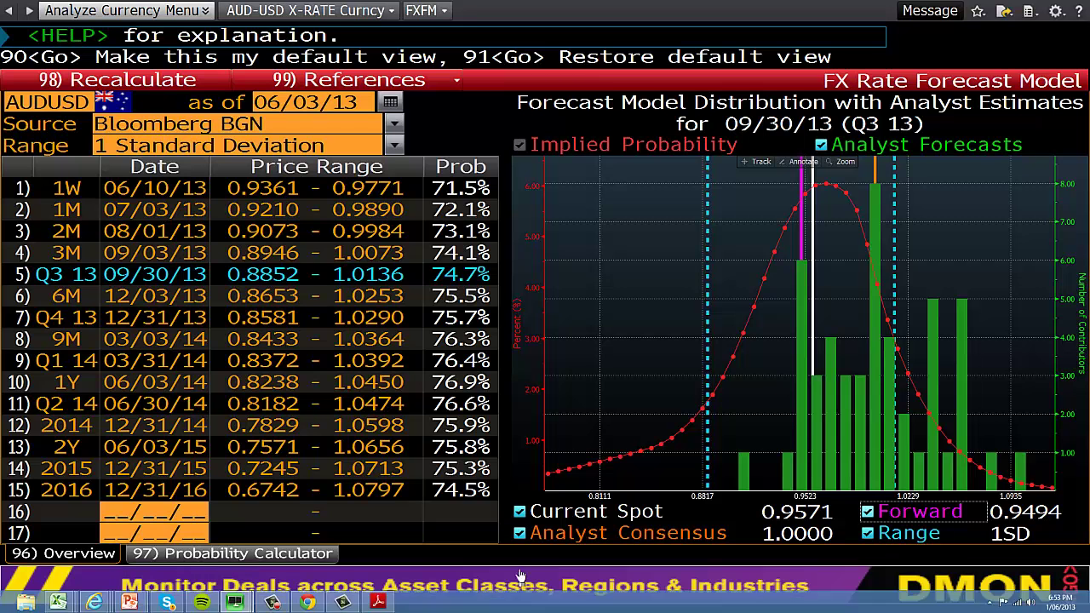
# In the Probability Calculator, set AUDUSD to Above 1.0000 and highlight the 21.4% result
pyautogui.click(316, 559)
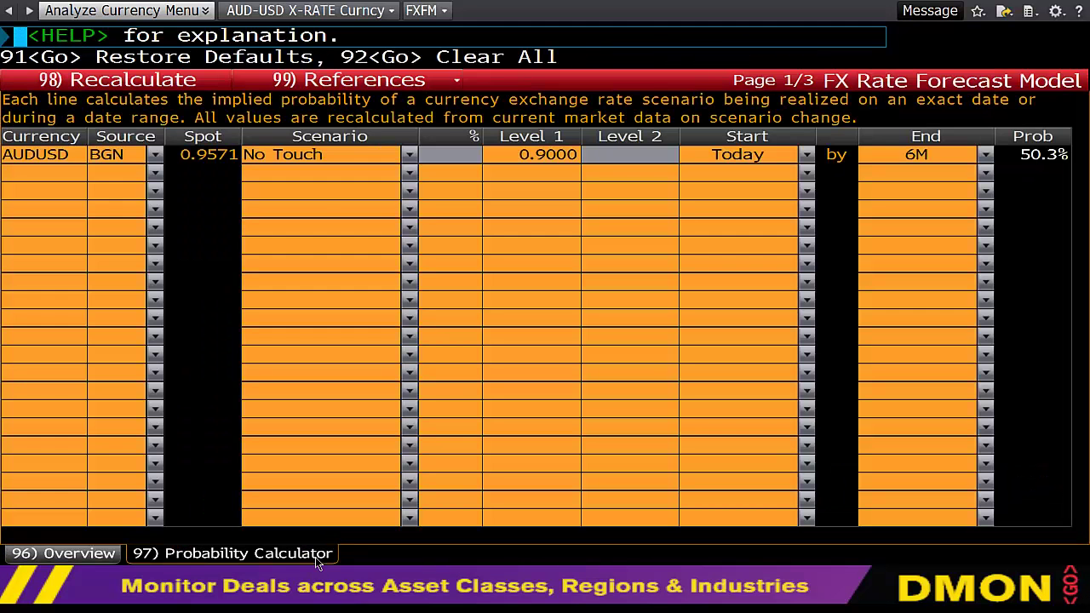
pyautogui.click(334, 155)
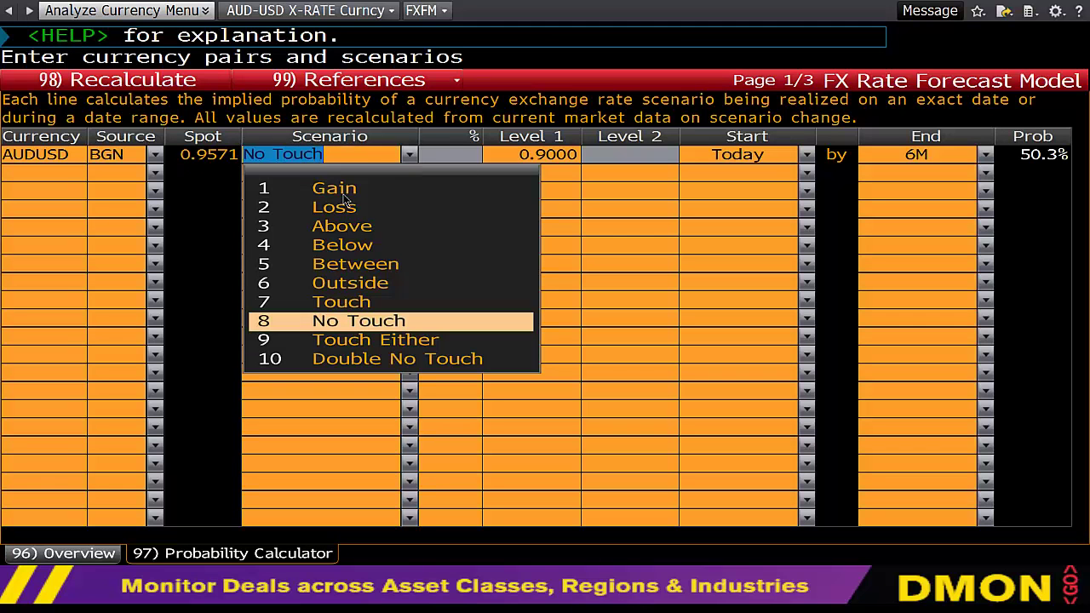
pyautogui.click(342, 226)
pyautogui.click(515, 159)
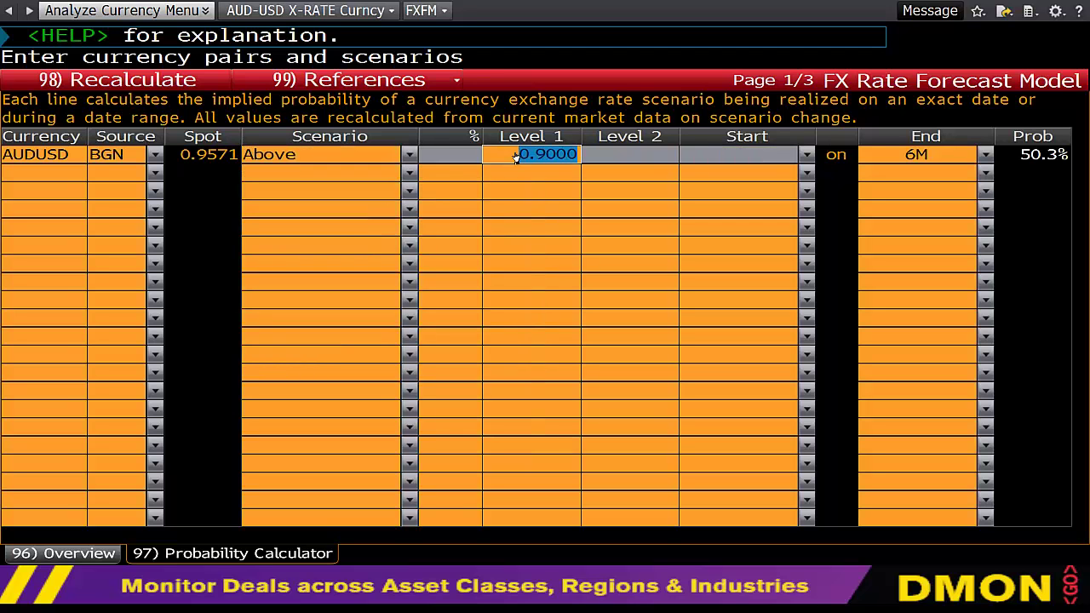
pyautogui.write('1.0000')
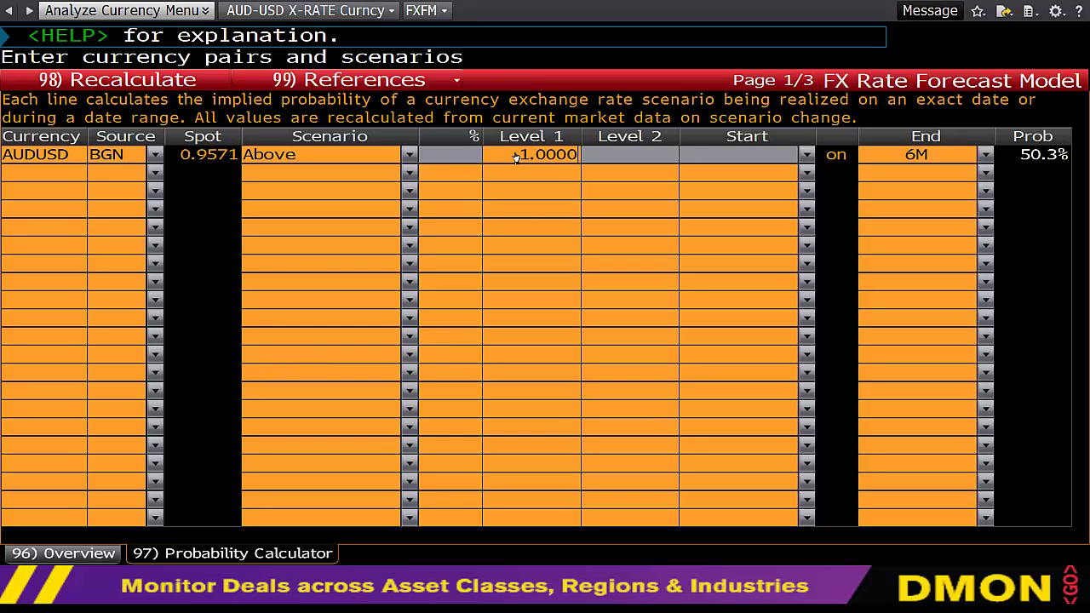
pyautogui.click(959, 156)
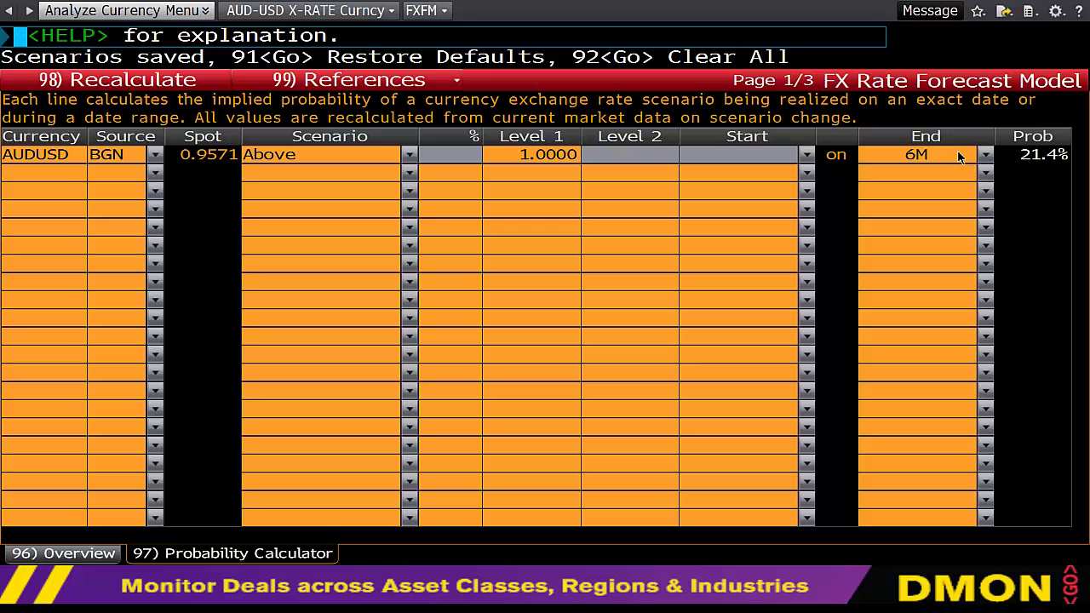
pyautogui.moveTo(1024, 138); pyautogui.dragTo(1075, 180)
# Switch the AUDUSD scenario to Below, check the References menu, and select row 2's Currency cell
pyautogui.click(298, 155)
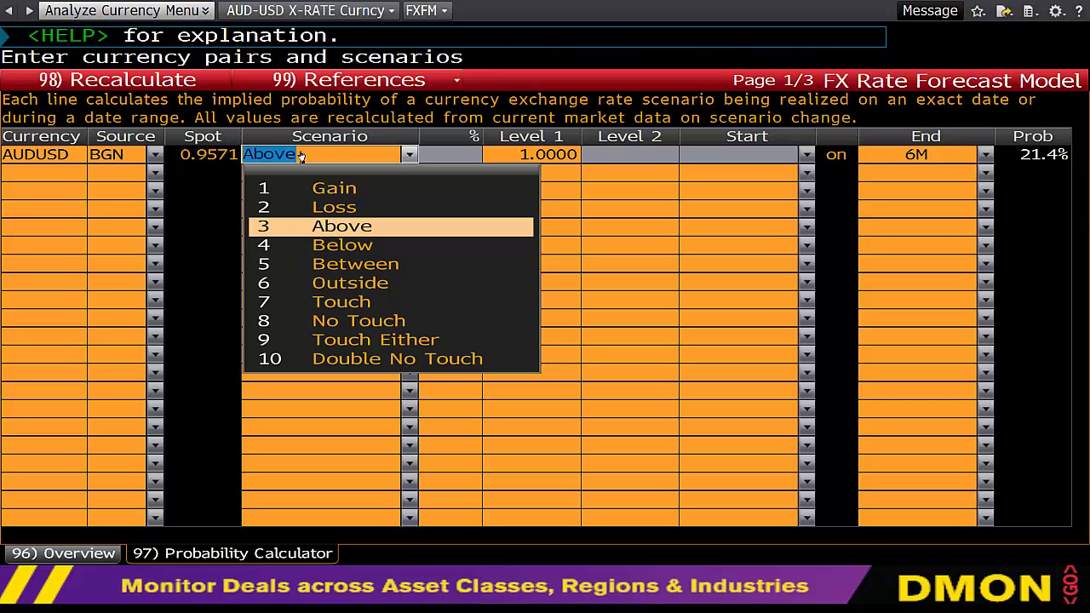
pyautogui.click(317, 253)
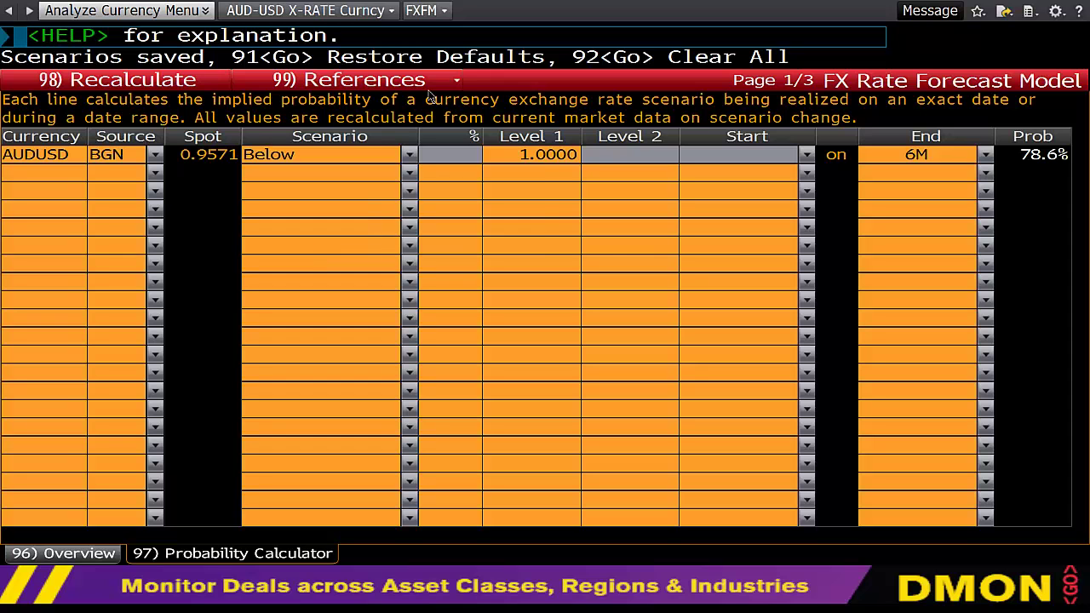
pyautogui.click(428, 85)
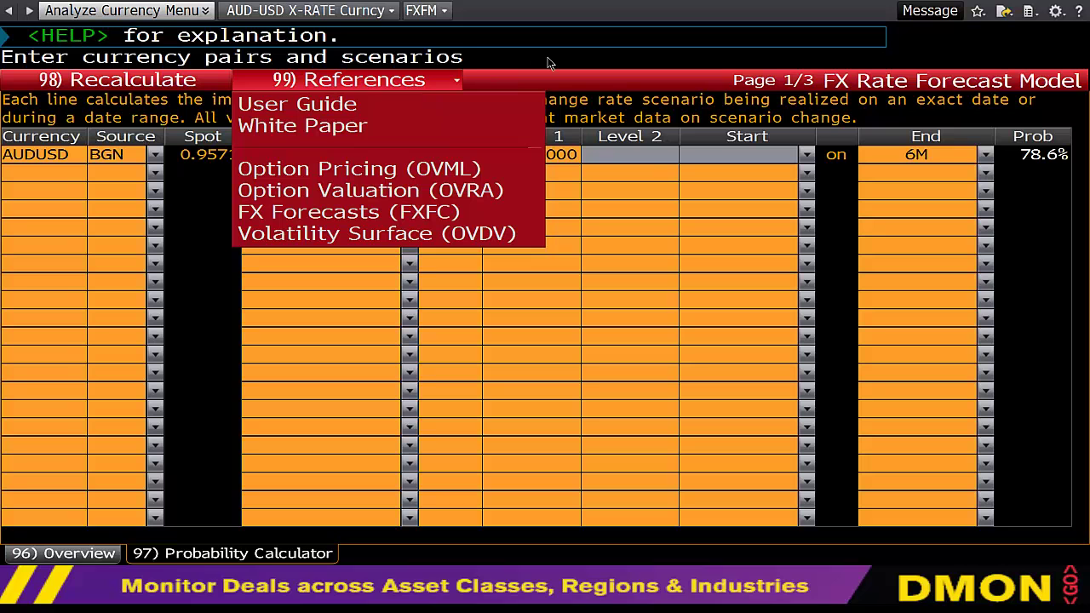
pyautogui.click(453, 34)
pyautogui.click(61, 179)
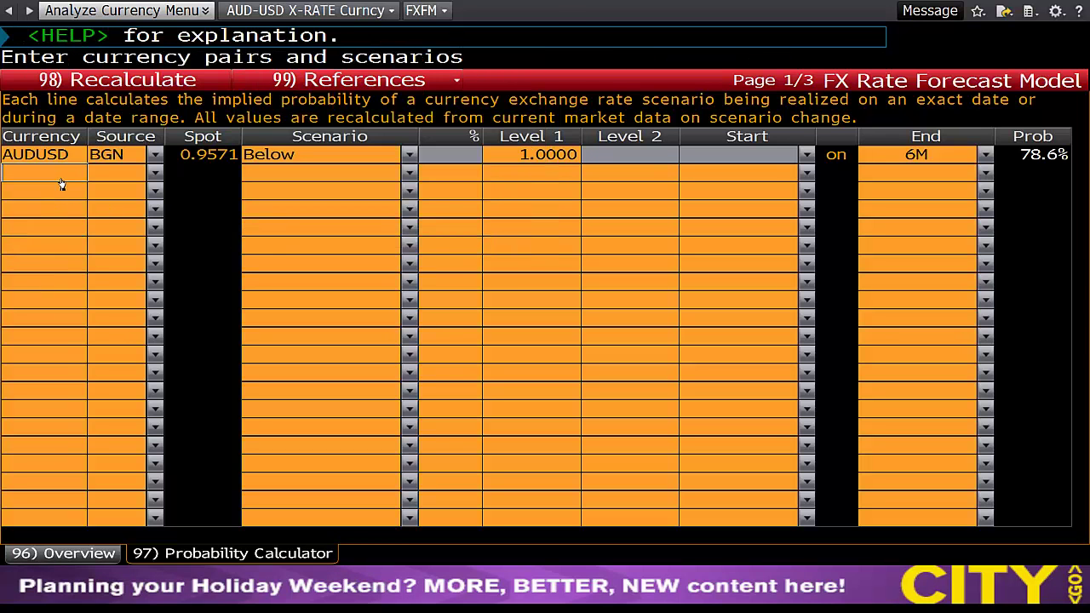
# Add a row-2 GBPAUD scenario: Gain 3.00% starting Today and ending Q4 13
pyautogui.write('AUDGBP')
pyautogui.press('Return')
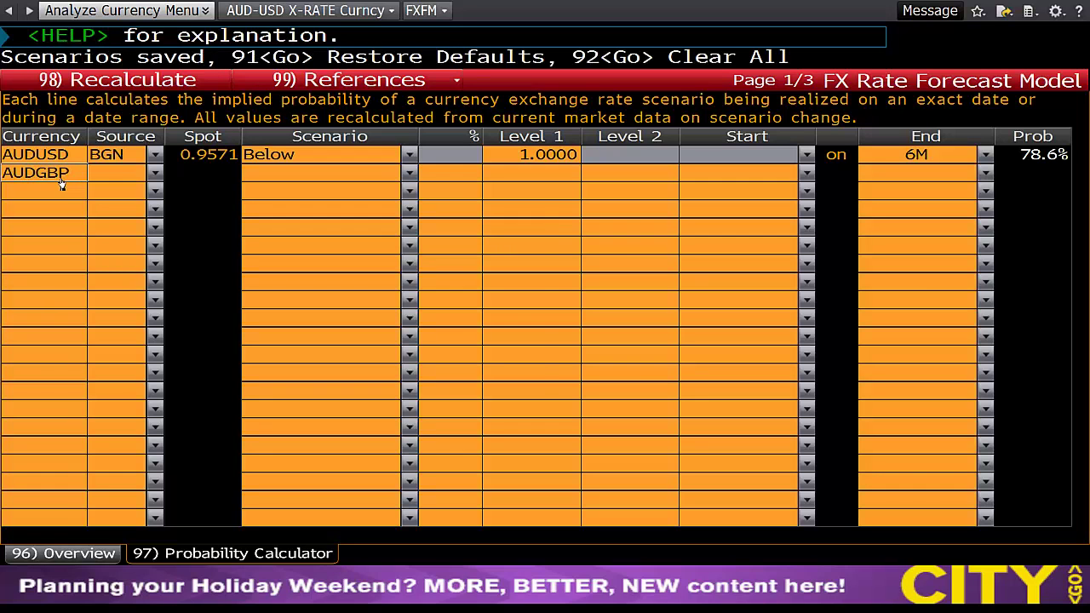
pyautogui.click(409, 207)
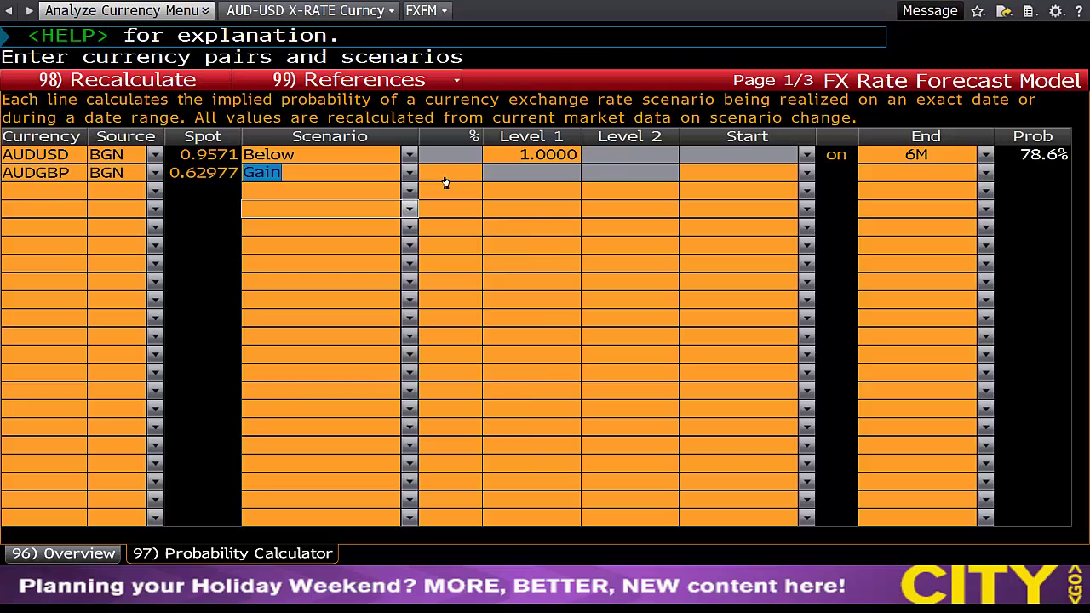
pyautogui.click(453, 173)
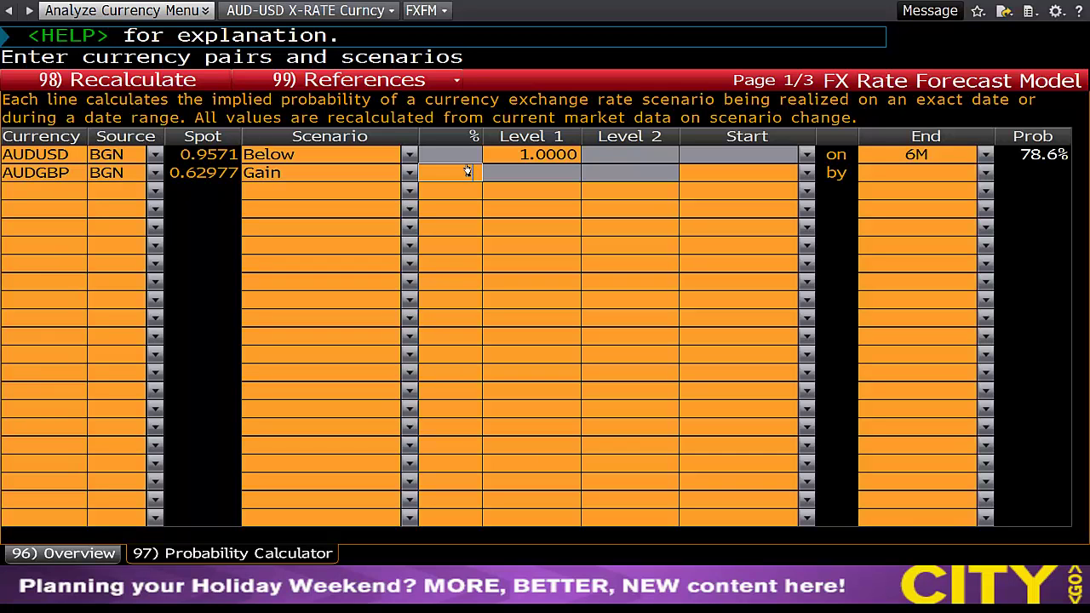
pyautogui.write('3/00')
pyautogui.press('BackSpace')
pyautogui.press('BackSpace')
pyautogui.press('BackSpace')
pyautogui.write('.00')
pyautogui.click(695, 173)
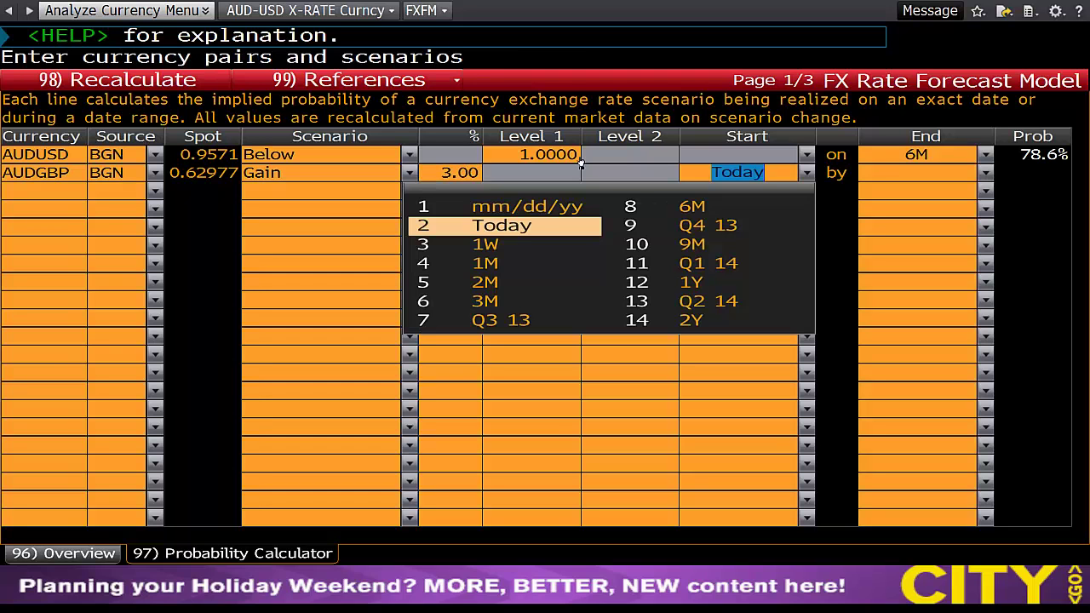
pyautogui.click(547, 232)
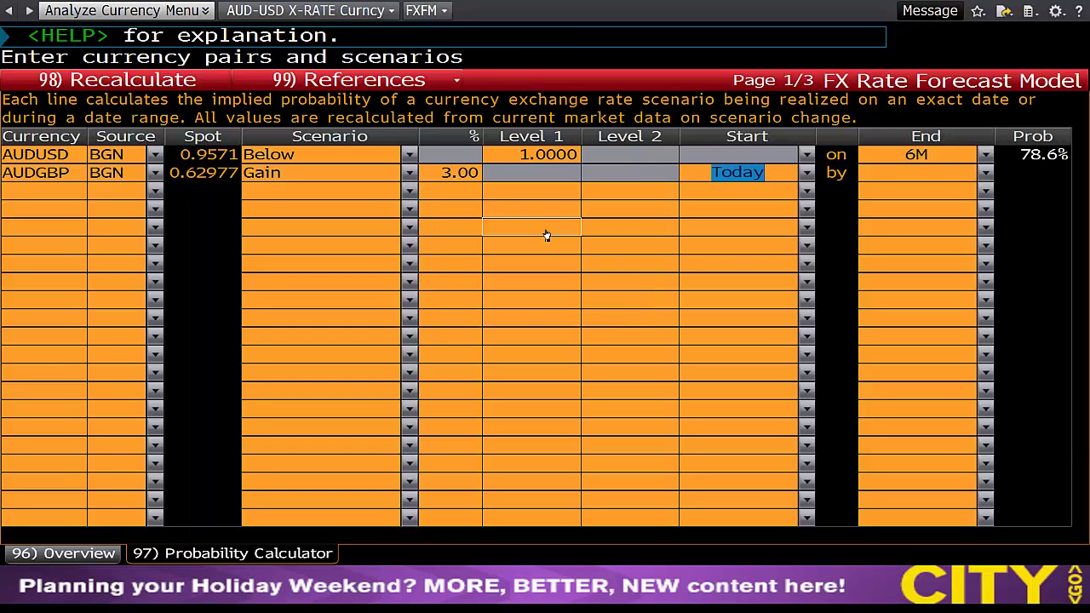
pyautogui.click(918, 173)
pyautogui.click(960, 341)
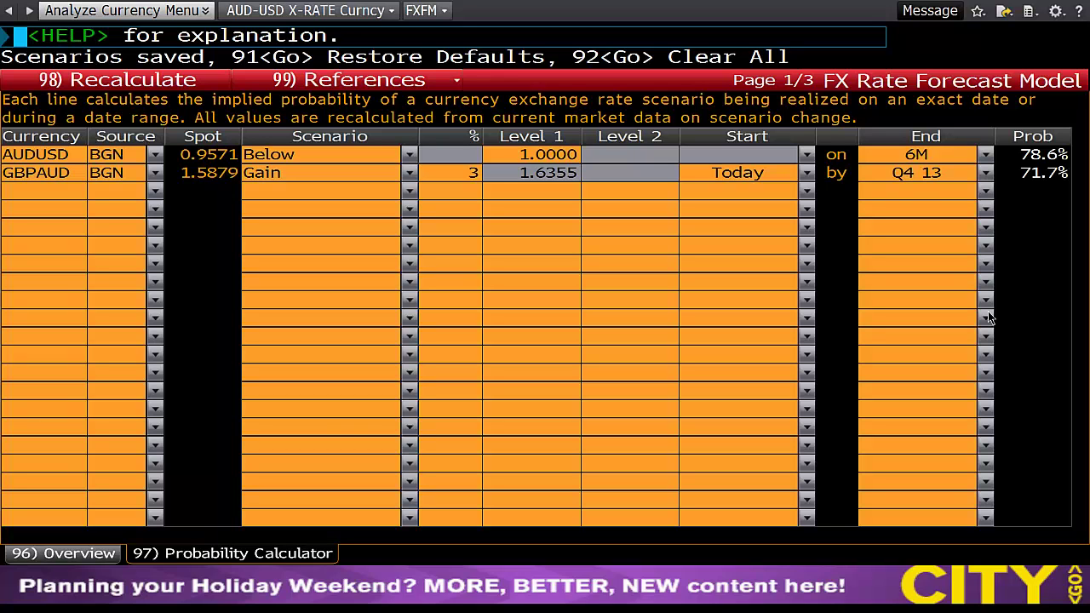
# Go back to the 96) Overview tab showing the AUDUSD Q3 13 chart
pyautogui.click(72, 557)
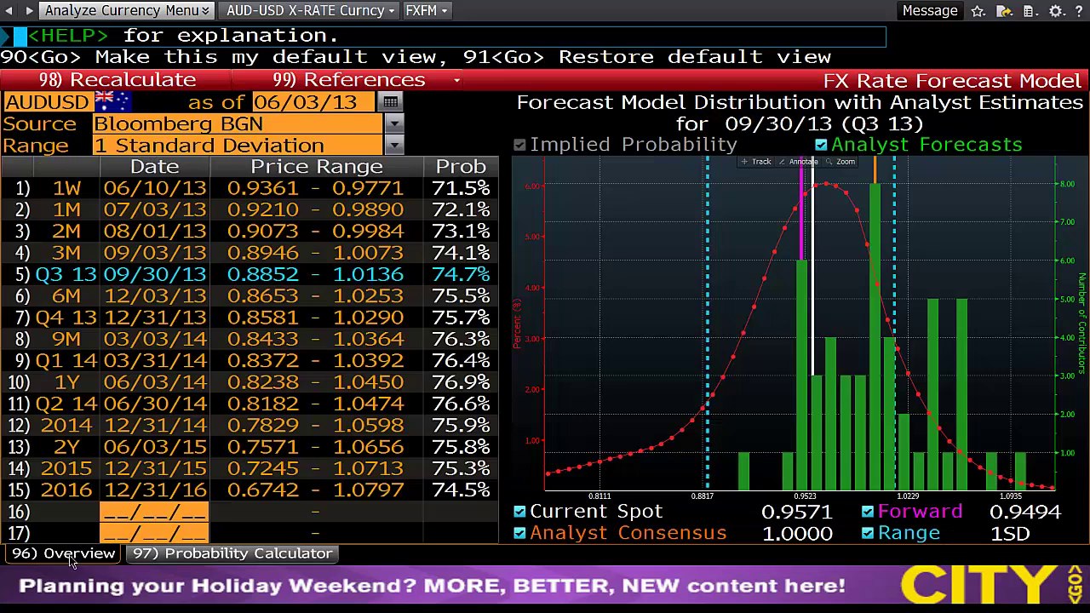